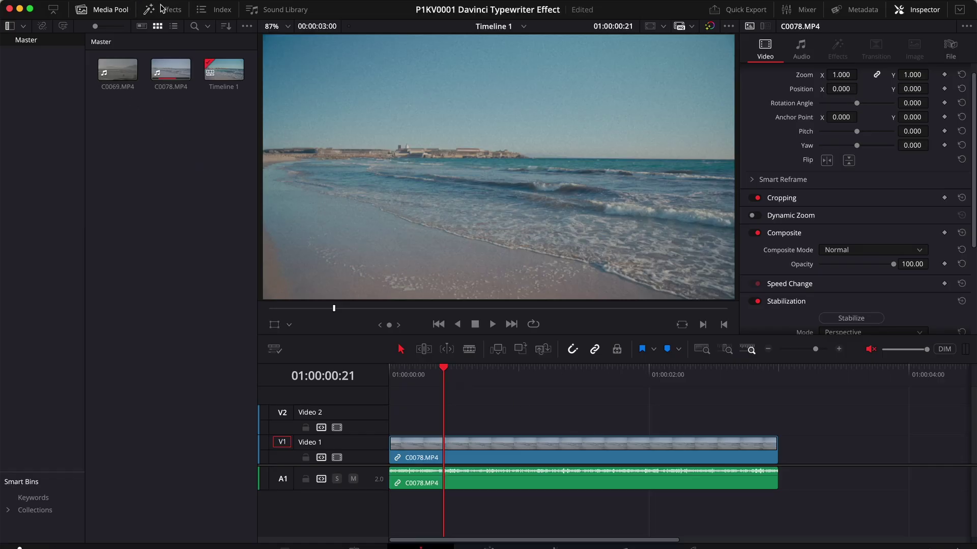
# - Drag a Text+ title from Effects > Titles onto V2 above the beach clip
pyautogui.click(162, 10)
pyautogui.click(31, 350)
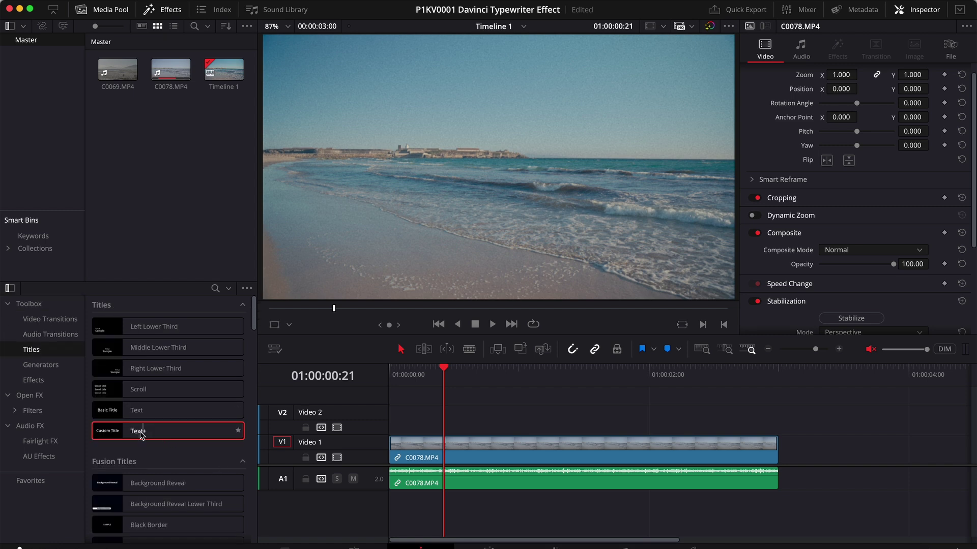
pyautogui.moveTo(168, 432)
pyautogui.moveTo(131, 431); pyautogui.dragTo(397, 420)
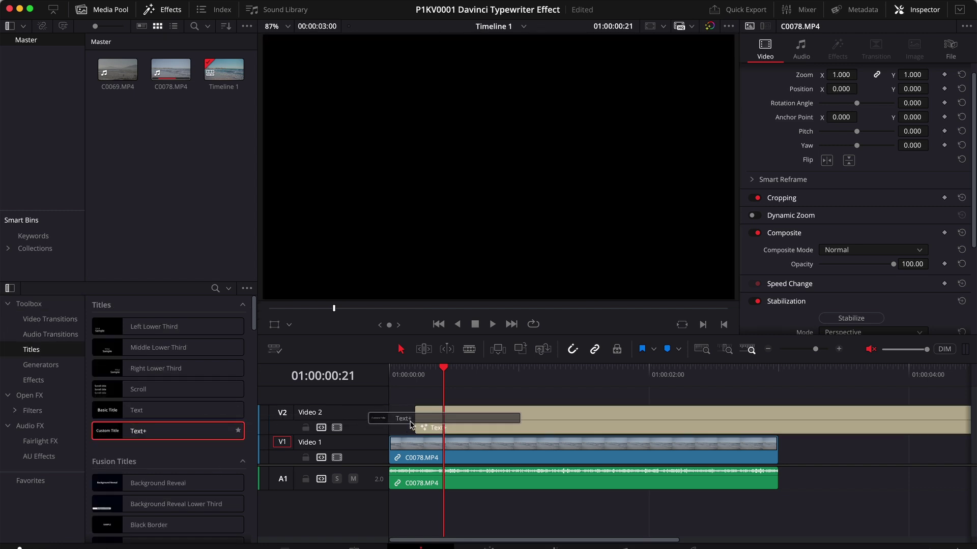
# - Trim the Text+ title to end exactly where the beach clip ends
pyautogui.click(780, 372)
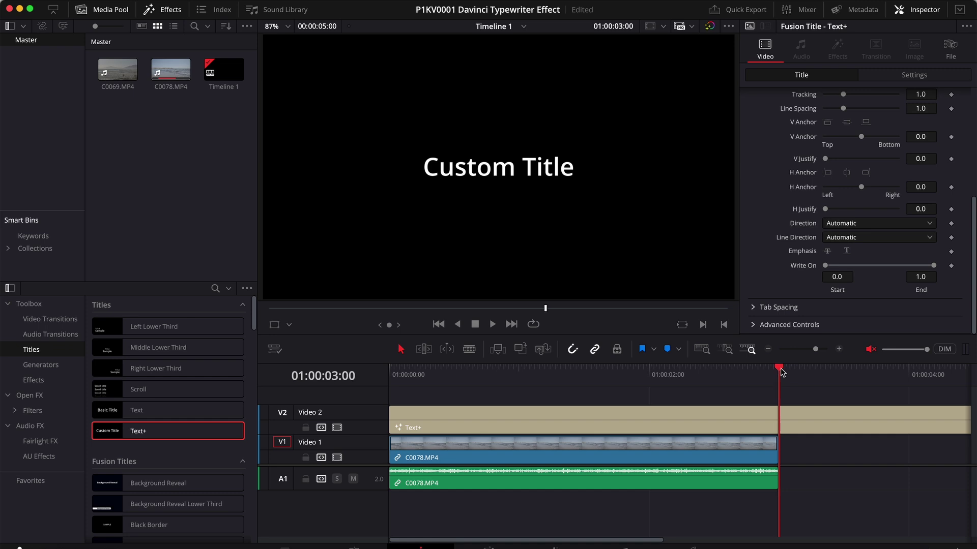
pyautogui.click(806, 425)
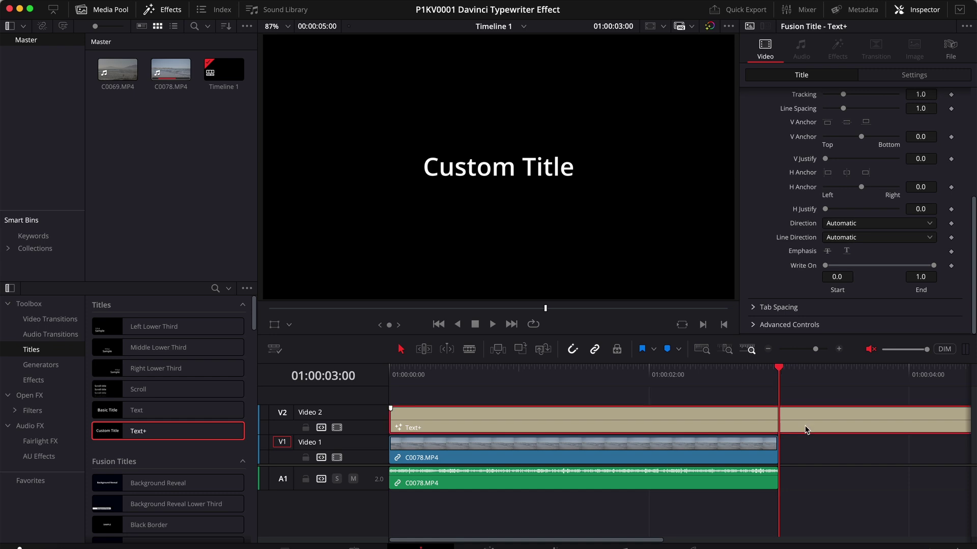
pyautogui.hotkey('ctrl', 'b')
pyautogui.press('Delete')
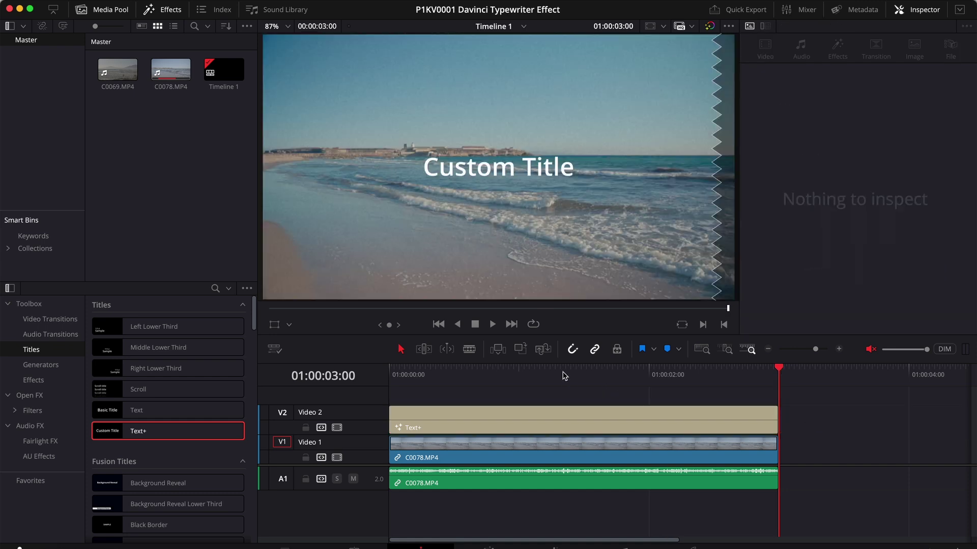
pyautogui.click(563, 376)
pyautogui.click(606, 422)
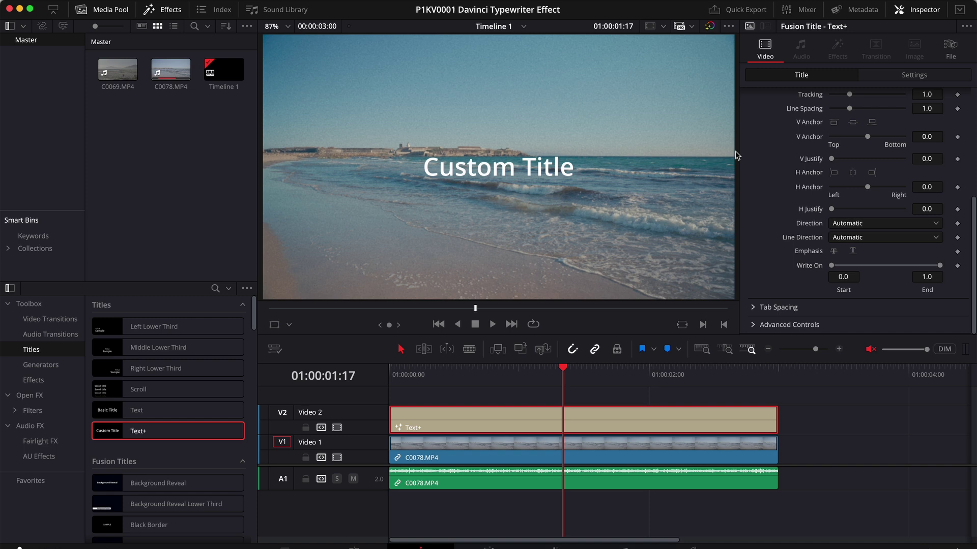
pyautogui.scroll(5, 778, 145)
# - Select the placeholder 'Custom Title' text in the Inspector's Text box
pyautogui.moveTo(802, 152); pyautogui.dragTo(749, 149)
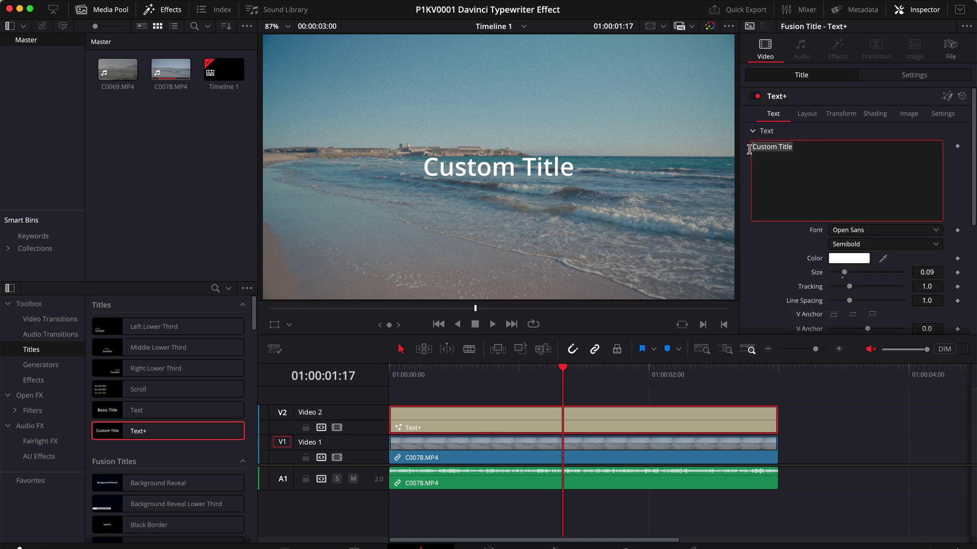
pyautogui.write('My')
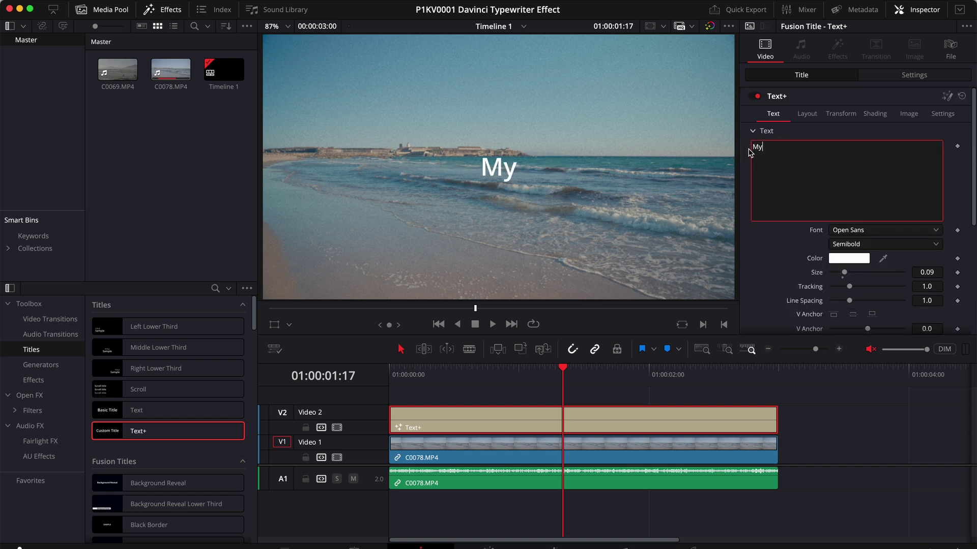
pyautogui.write(' holidays in')
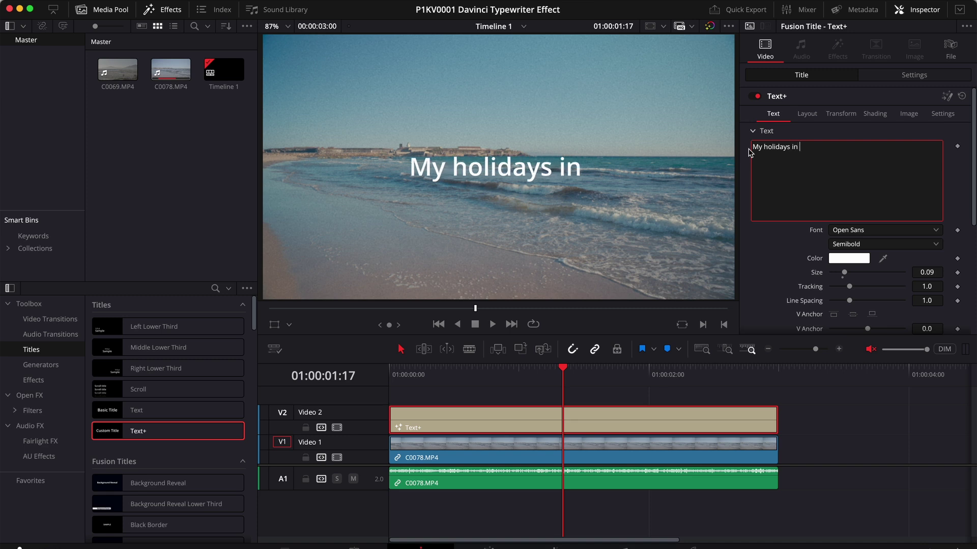
pyautogui.write(' Spain')
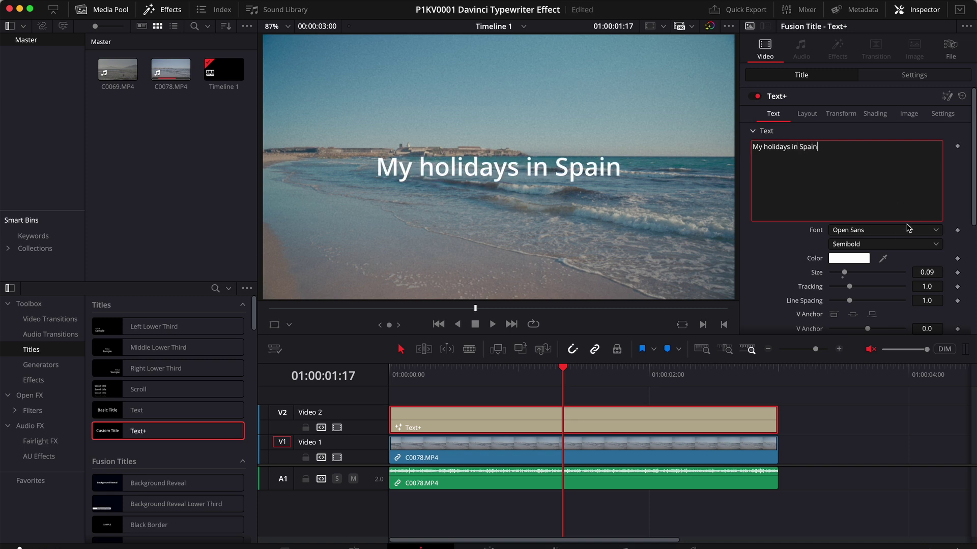
# - Set the title font to Impact and raise its size to about 0.098
pyautogui.click(883, 231)
pyautogui.scroll(3, 881, 240)
pyautogui.scroll(3, 880, 248)
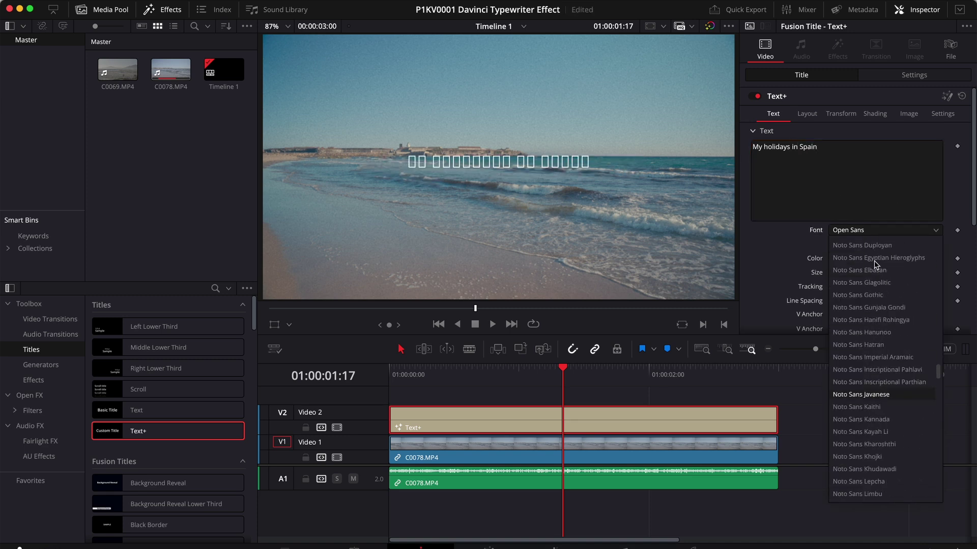
pyautogui.scroll(3, 878, 256)
pyautogui.scroll(3, 875, 264)
pyautogui.scroll(3, 874, 283)
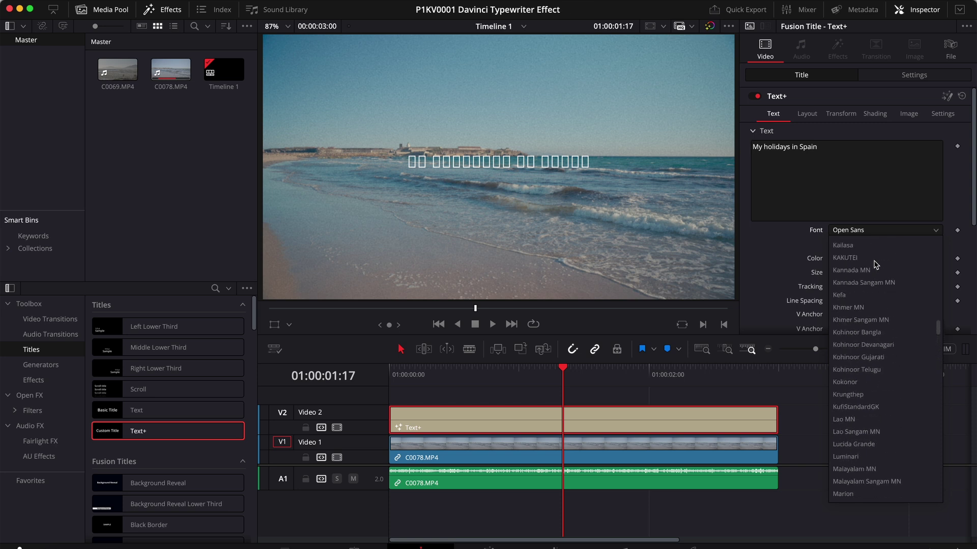
pyautogui.scroll(2, 870, 301)
pyautogui.scroll(2, 867, 321)
pyautogui.click(863, 333)
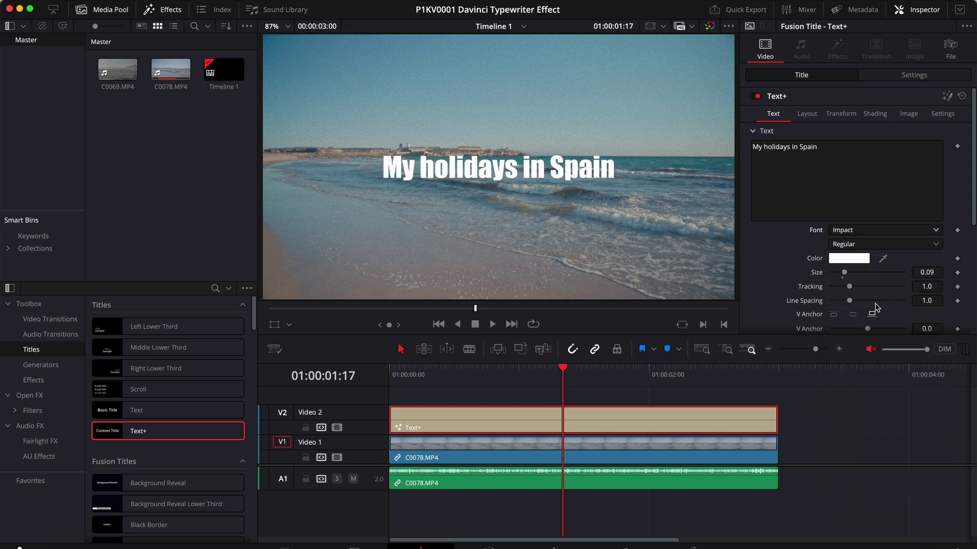
pyautogui.moveTo(844, 274); pyautogui.dragTo(847, 275)
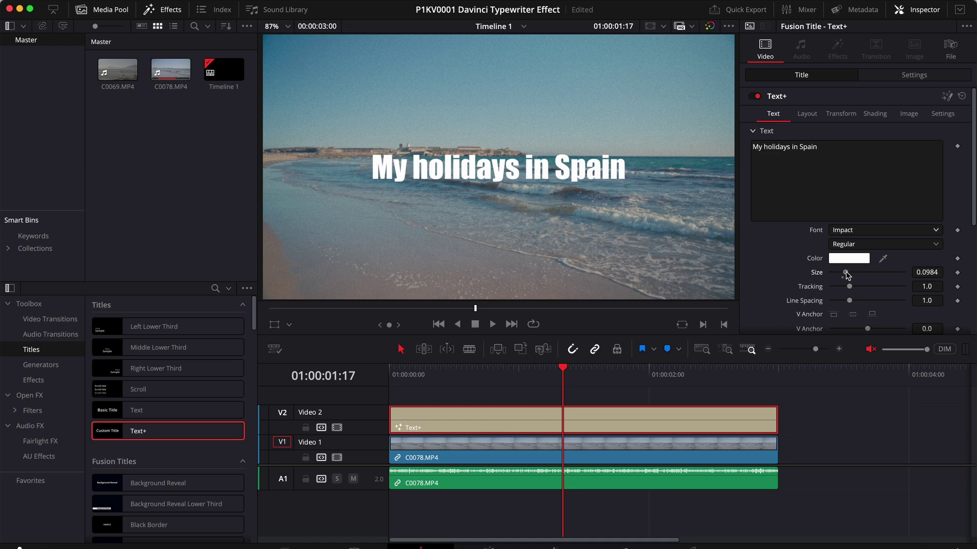
# - Lower the title to Position Y -230 in the Inspector Settings
pyautogui.click(913, 77)
pyautogui.moveTo(906, 115); pyautogui.dragTo(812, 115)
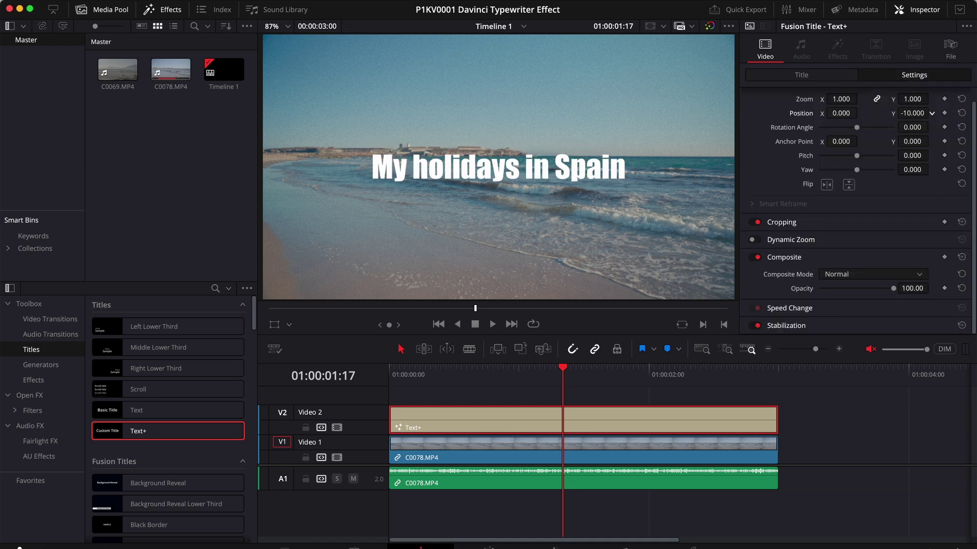
pyautogui.moveTo(911, 113); pyautogui.dragTo(839, 113)
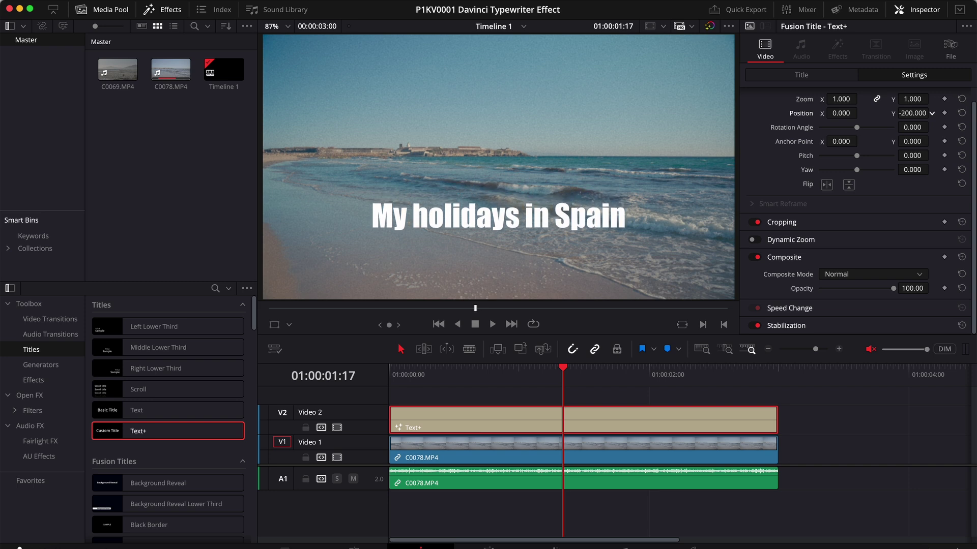
pyautogui.moveTo(912, 113); pyautogui.dragTo(905, 113)
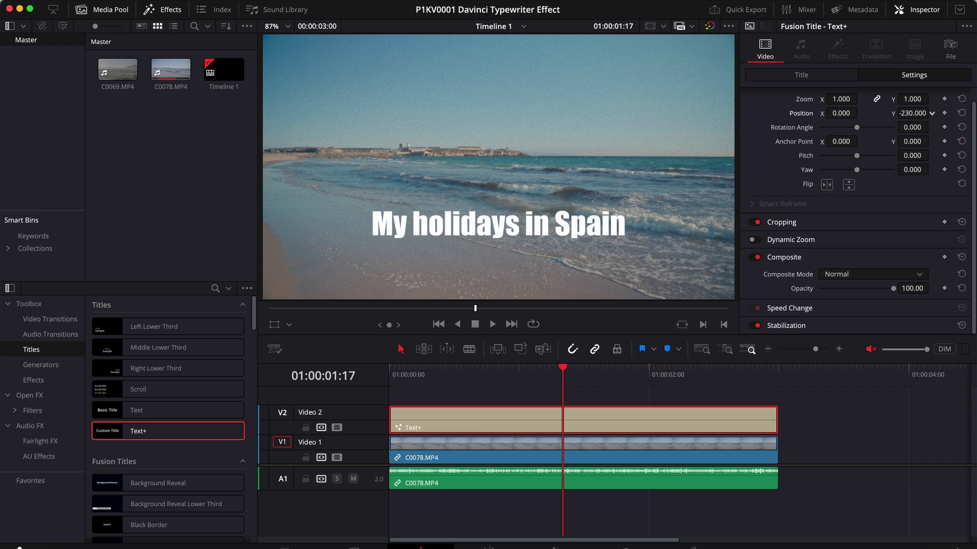
# - At the timeline start, keyframe Write On End at 0 to hide the title
pyautogui.click(800, 76)
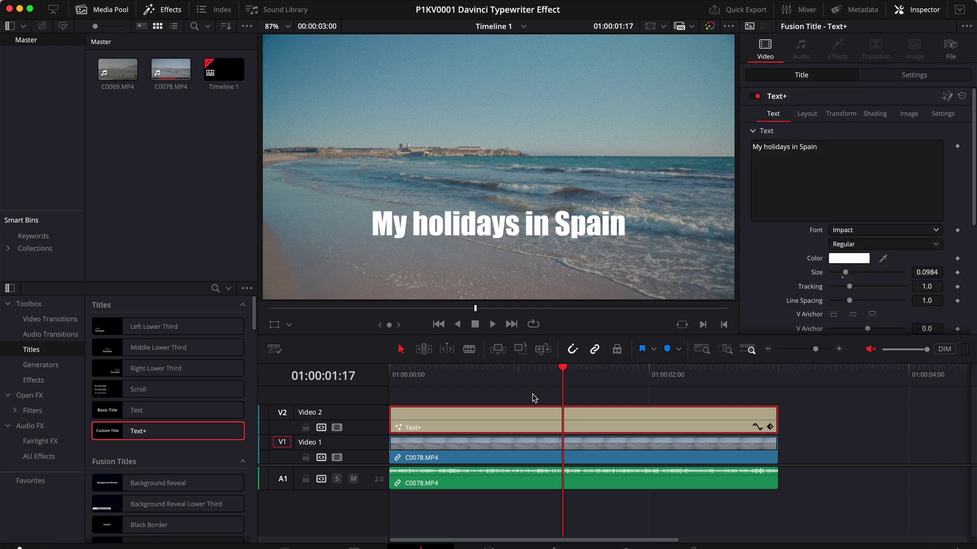
pyautogui.press('Home')
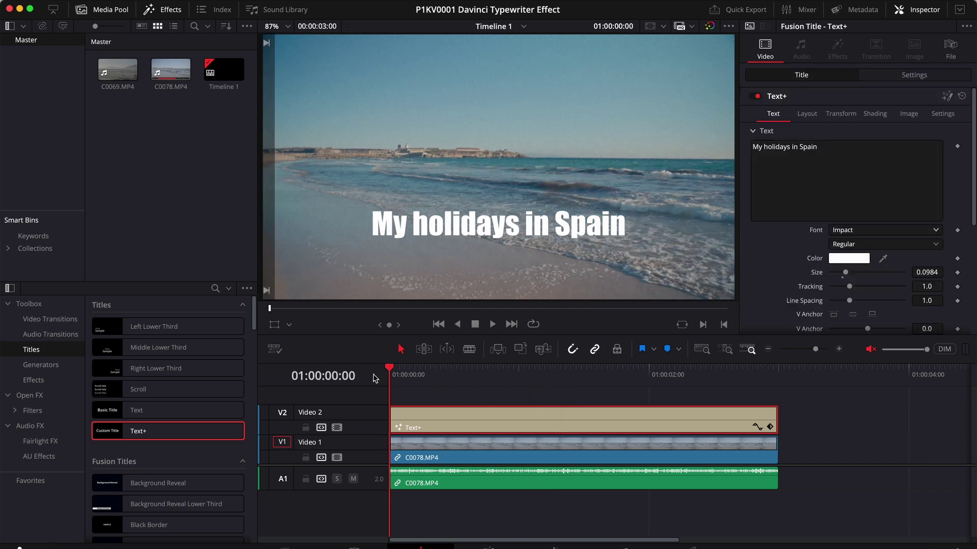
pyautogui.scroll(-5, 786, 269)
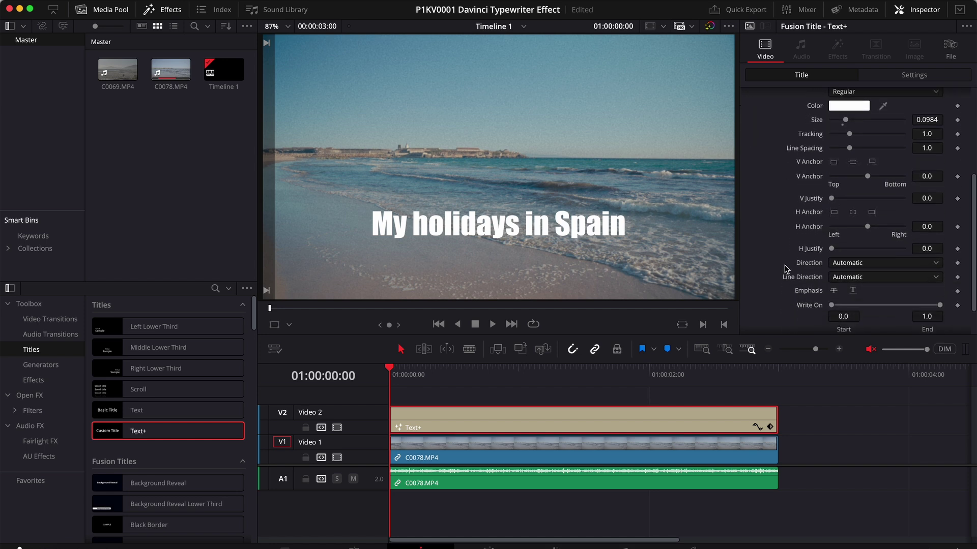
pyautogui.scroll(-2, 786, 269)
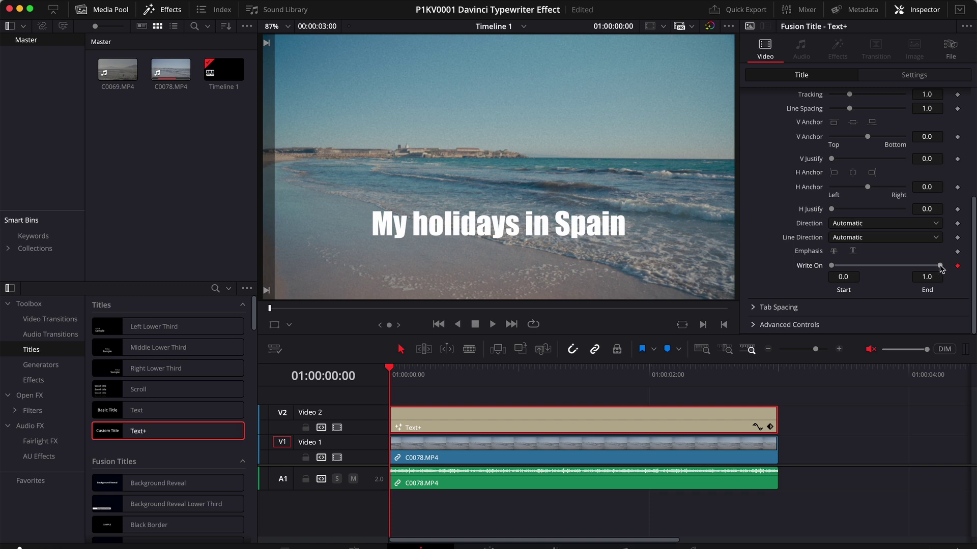
pyautogui.moveTo(941, 268); pyautogui.dragTo(800, 265)
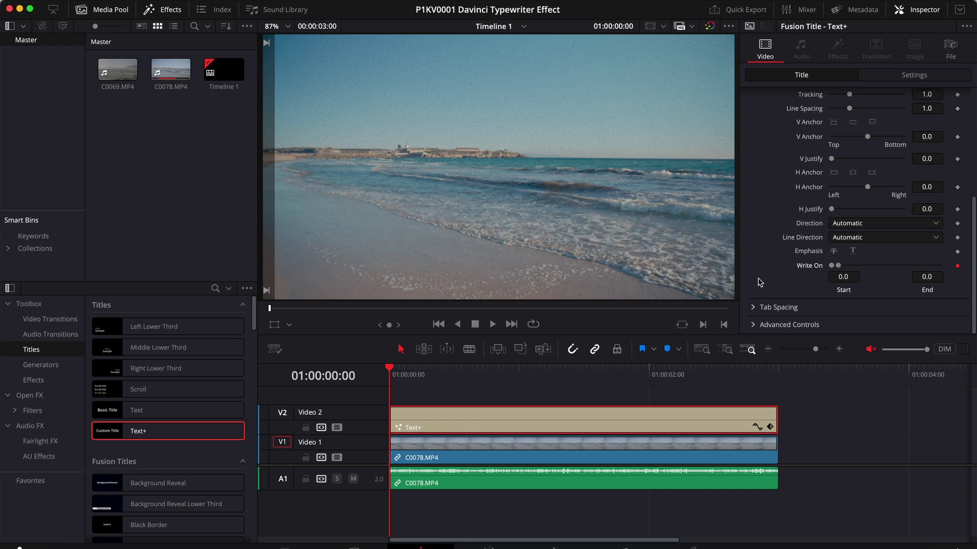
# - At the clip end, set Write On End back to about 1, then save
pyautogui.moveTo(672, 374); pyautogui.dragTo(775, 377)
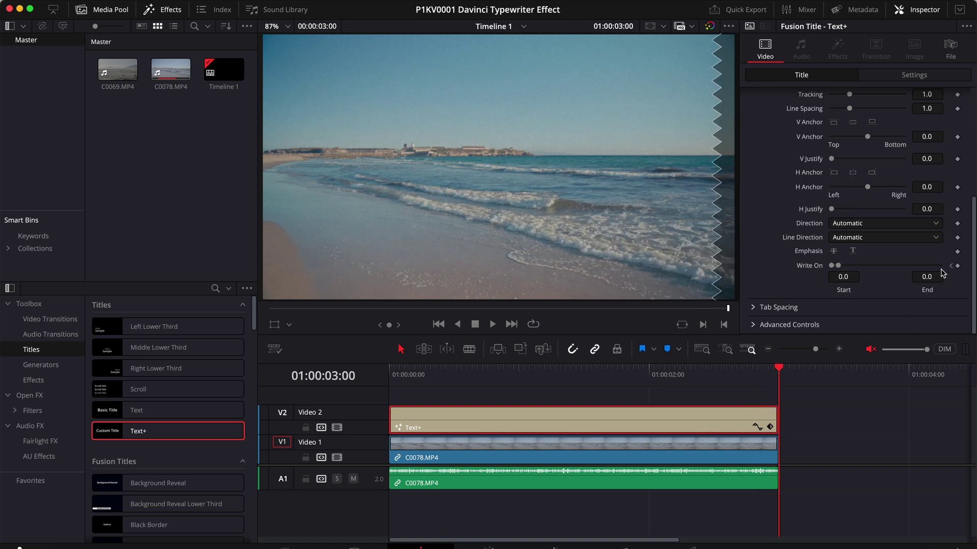
pyautogui.moveTo(843, 275)
pyautogui.mouseDown()
pyautogui.moveTo(837, 269)
pyautogui.moveTo(954, 270)
pyautogui.mouseUp()
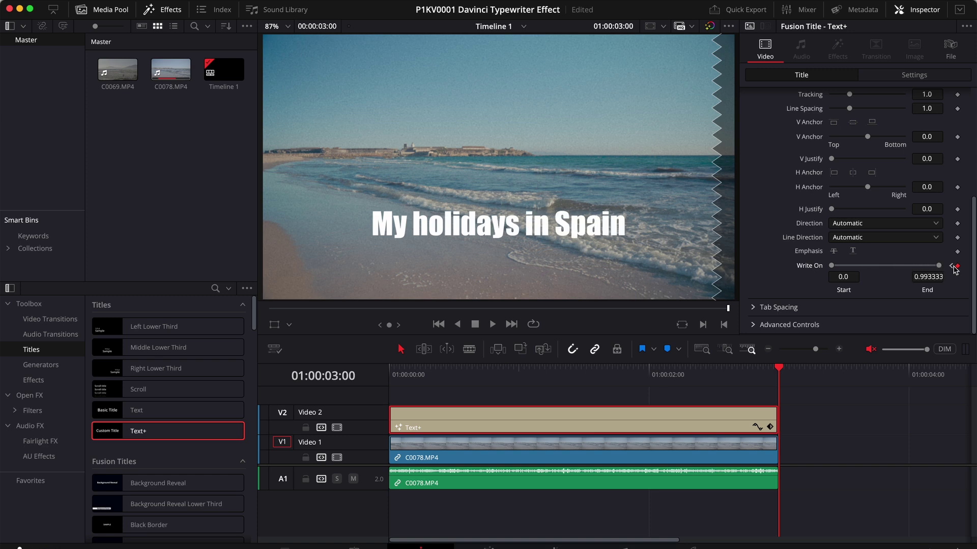
pyautogui.hotkey('ctrl', 's')
pyautogui.click(395, 372)
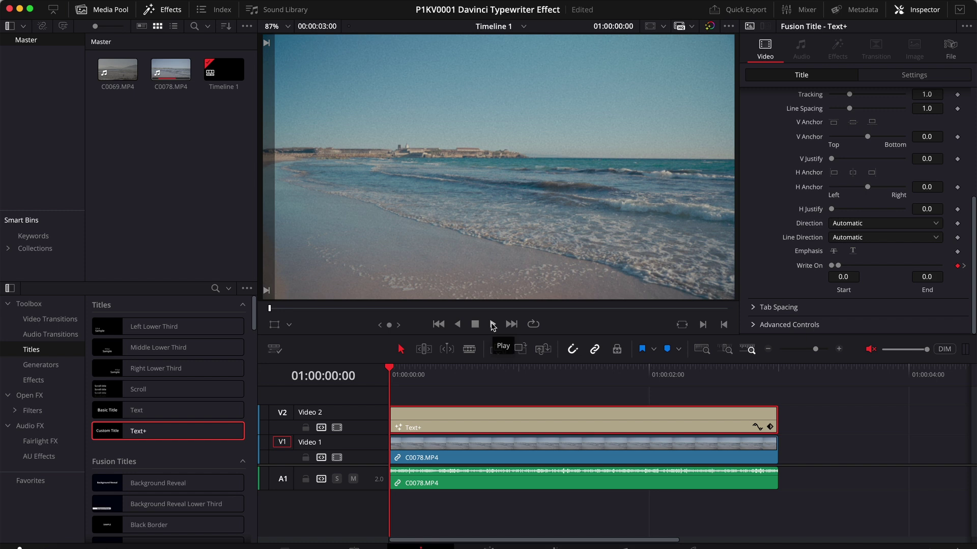
pyautogui.click(492, 325)
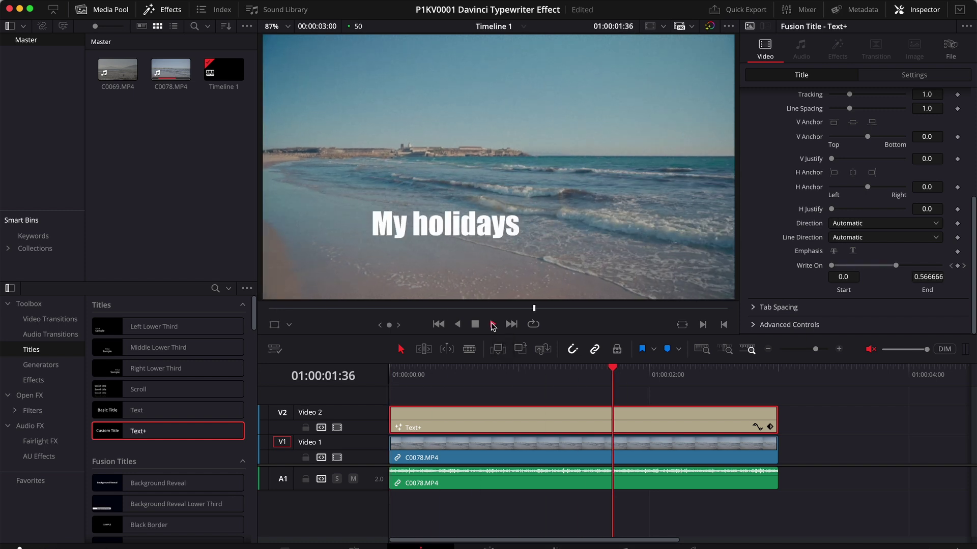